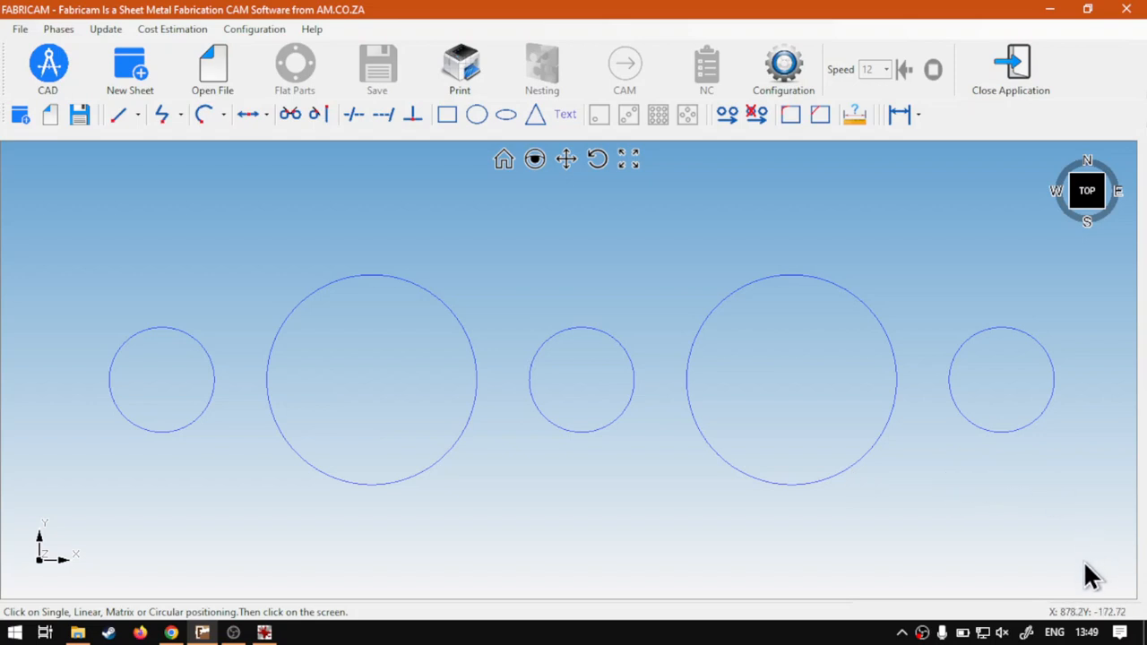
Delete all the existing circles and define a new circle shape with a diameter of 100 mm.
left_click_drag(1084, 562, 24, 185)
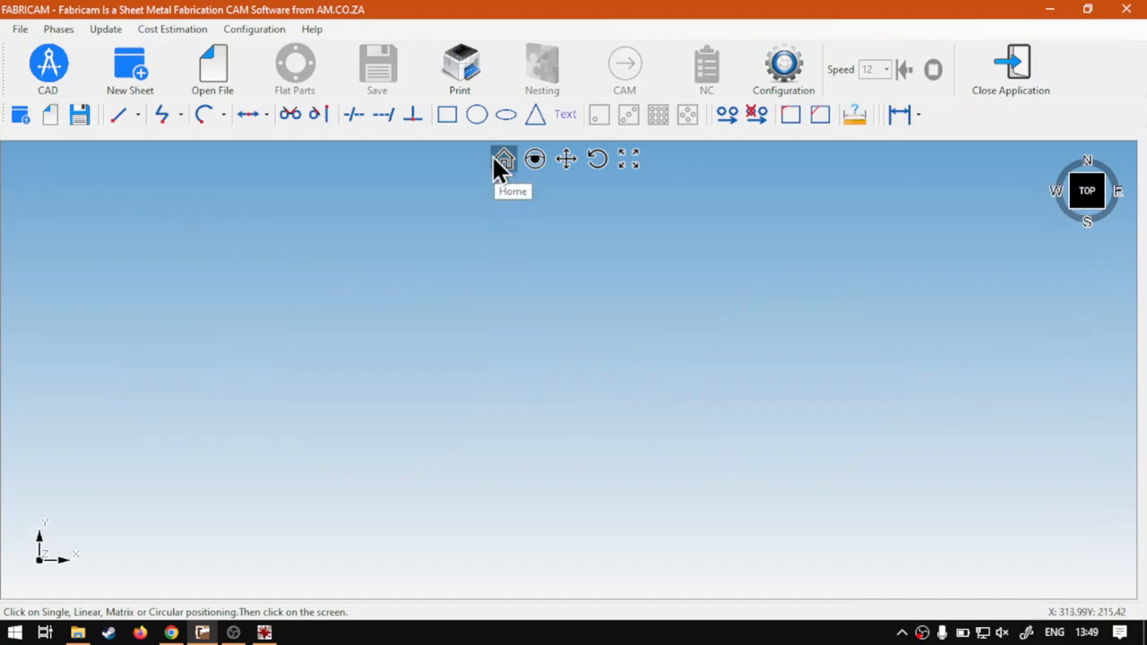
left_click(477, 115)
double_click(439, 235)
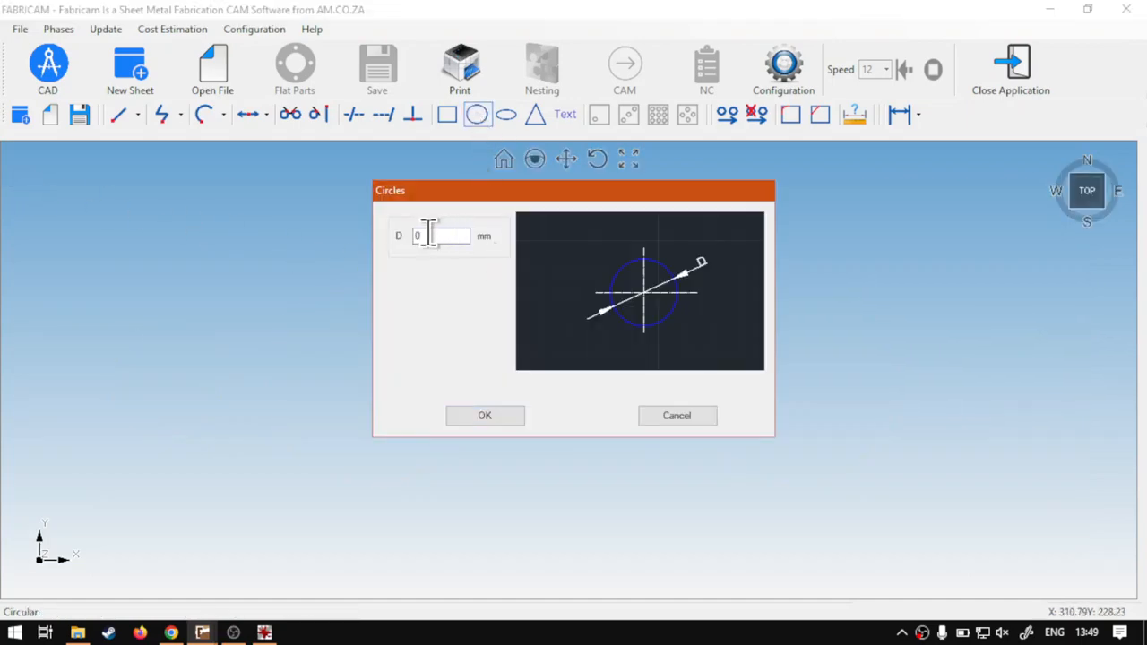
left_click(488, 416)
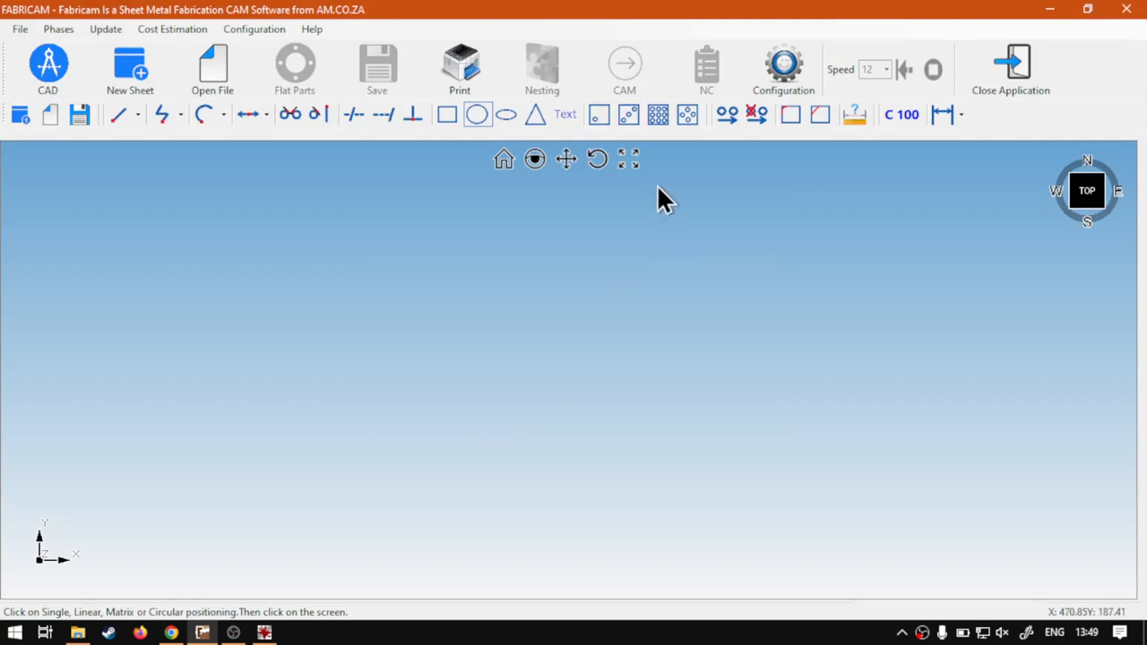
Place three 100 mm circles in a linear pattern with 400 mm spacing (Ax) at an angle of 0°.
left_click(631, 114)
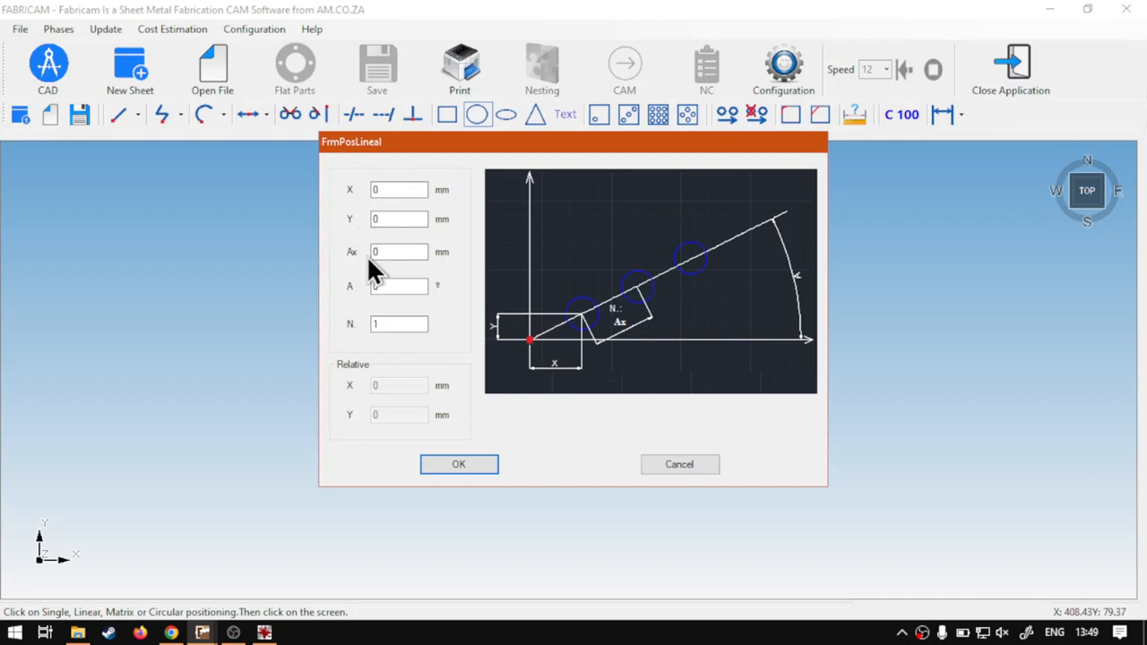
left_click_drag(405, 251, 352, 251)
type("400")
double_click(399, 285)
double_click(390, 323)
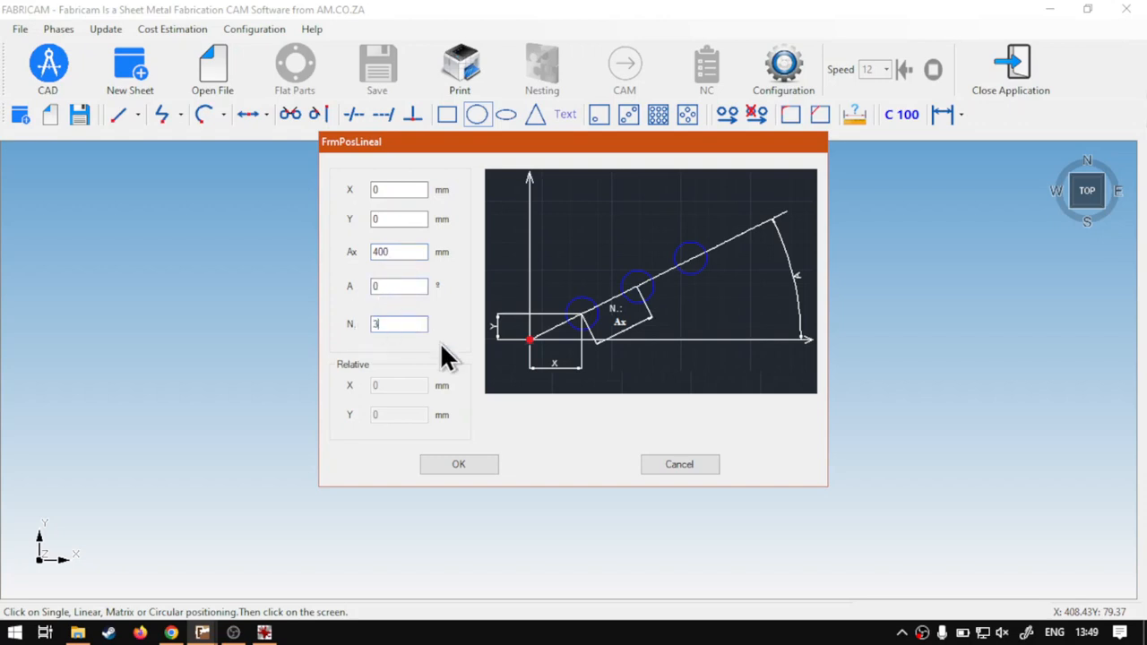
type("3")
left_click(478, 468)
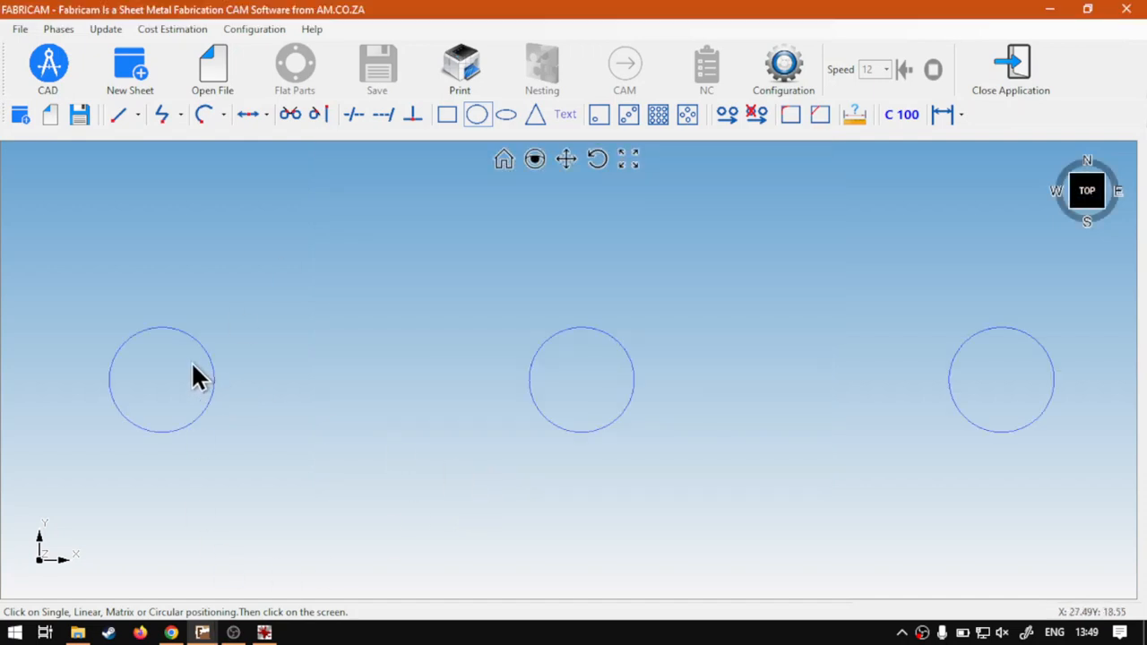
Define a second circle shape with a diameter of 200 mm.
scroll(575, 378, "down", 1)
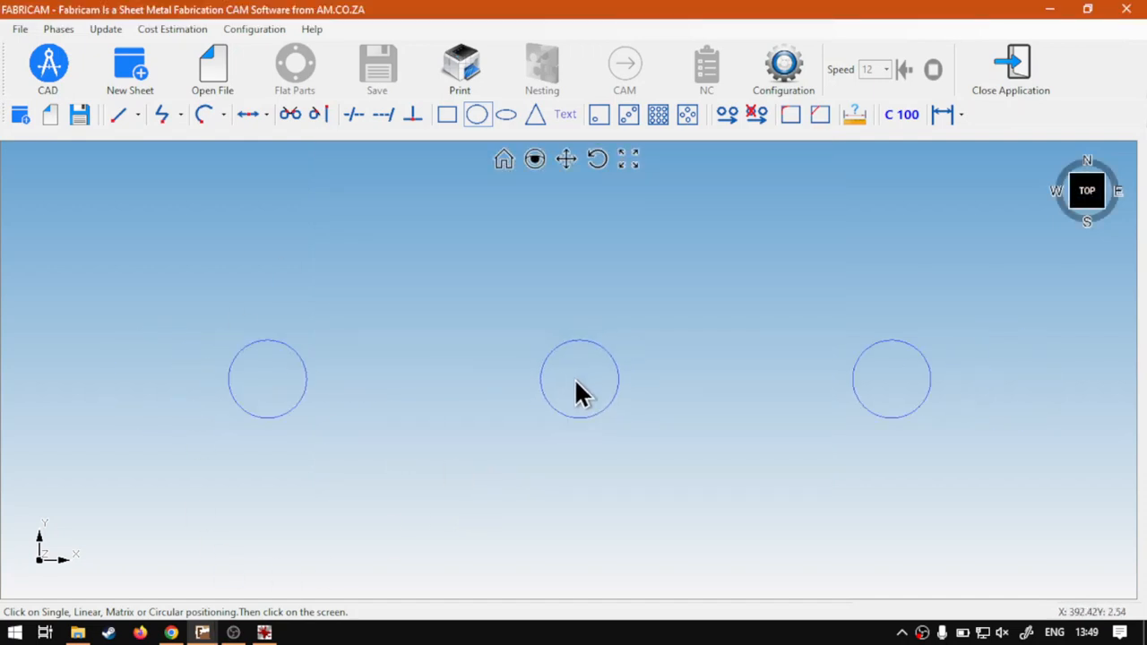
scroll(576, 383, "up", 2)
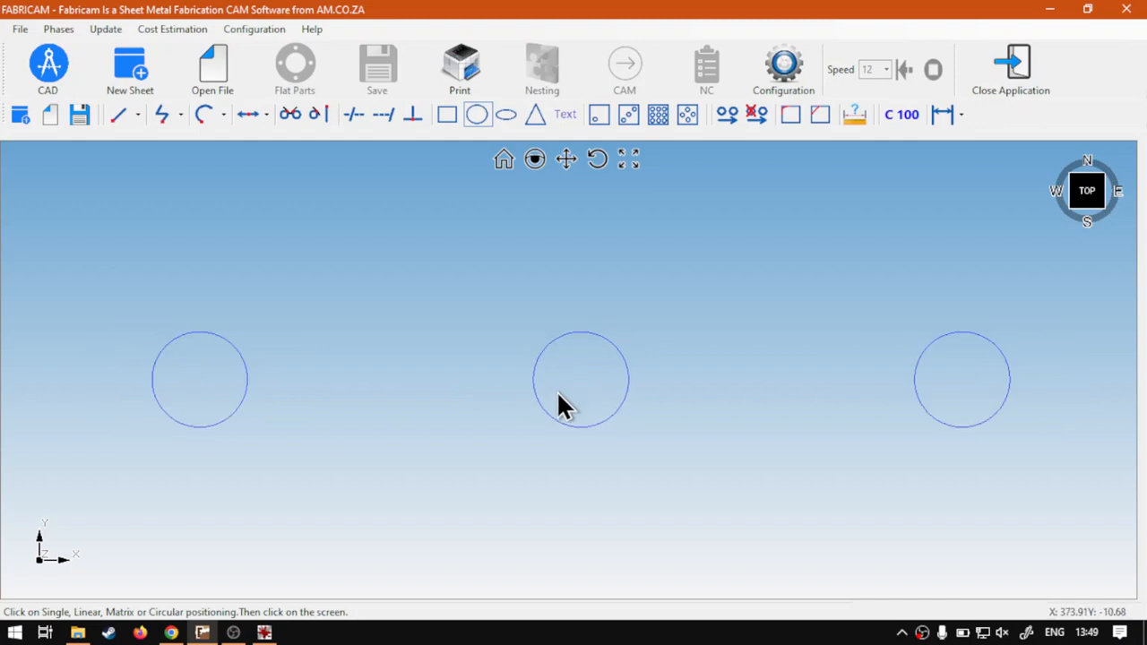
scroll(558, 392, "up", 1)
scroll(557, 393, "down", 1)
middle_click_drag(558, 392, 561, 381)
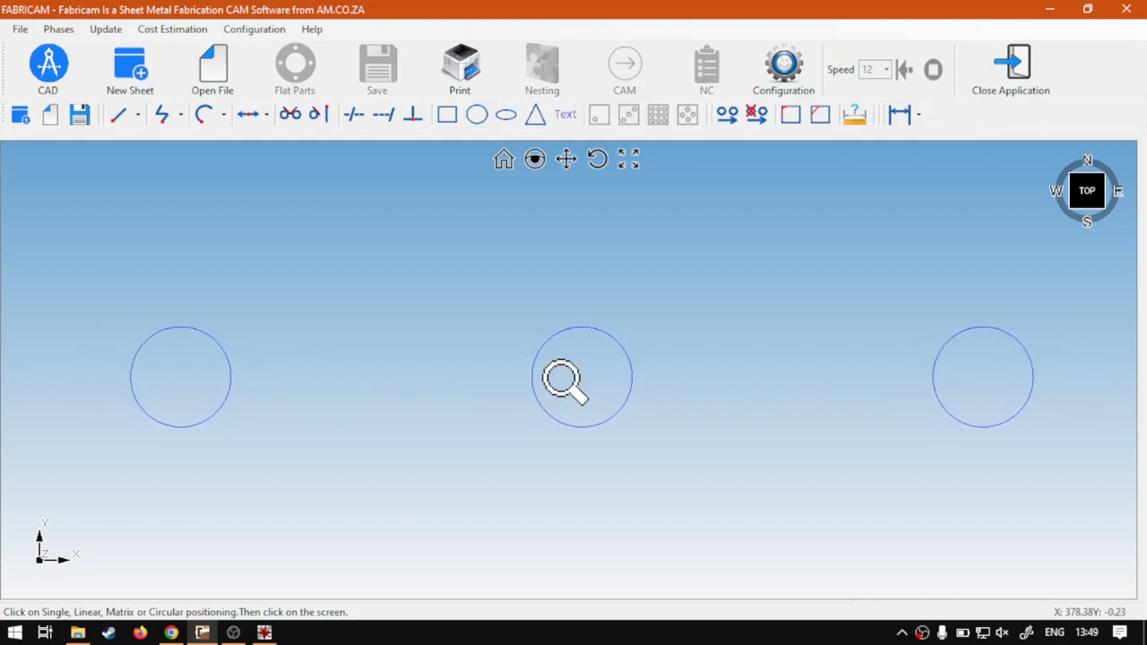
left_click(475, 116)
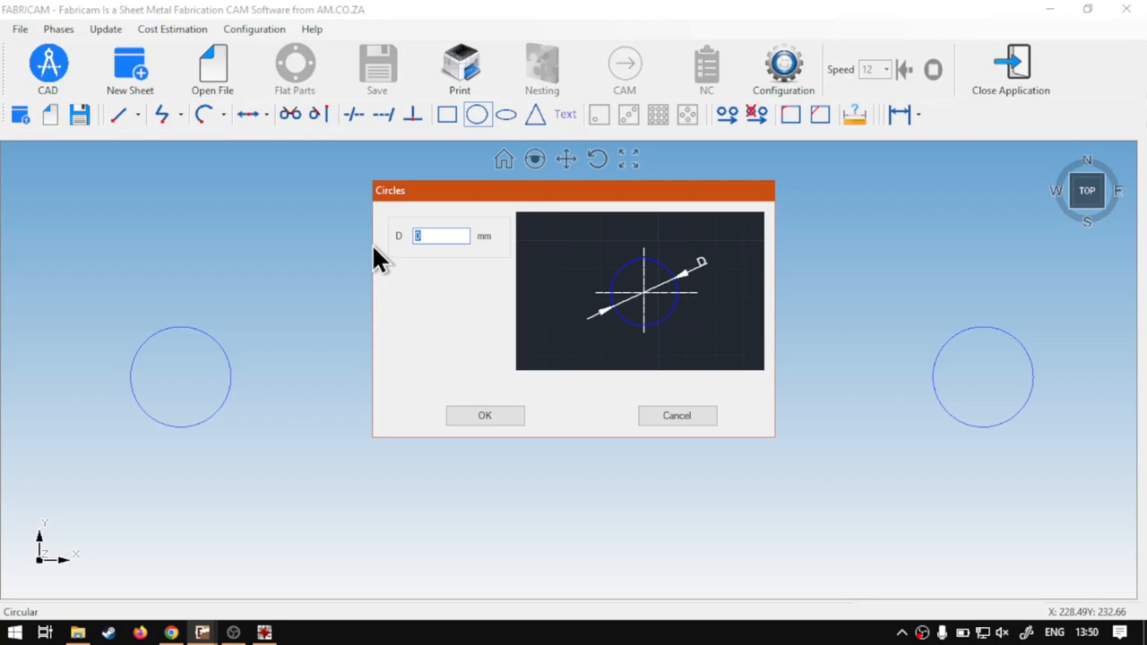
type("200")
left_click(498, 415)
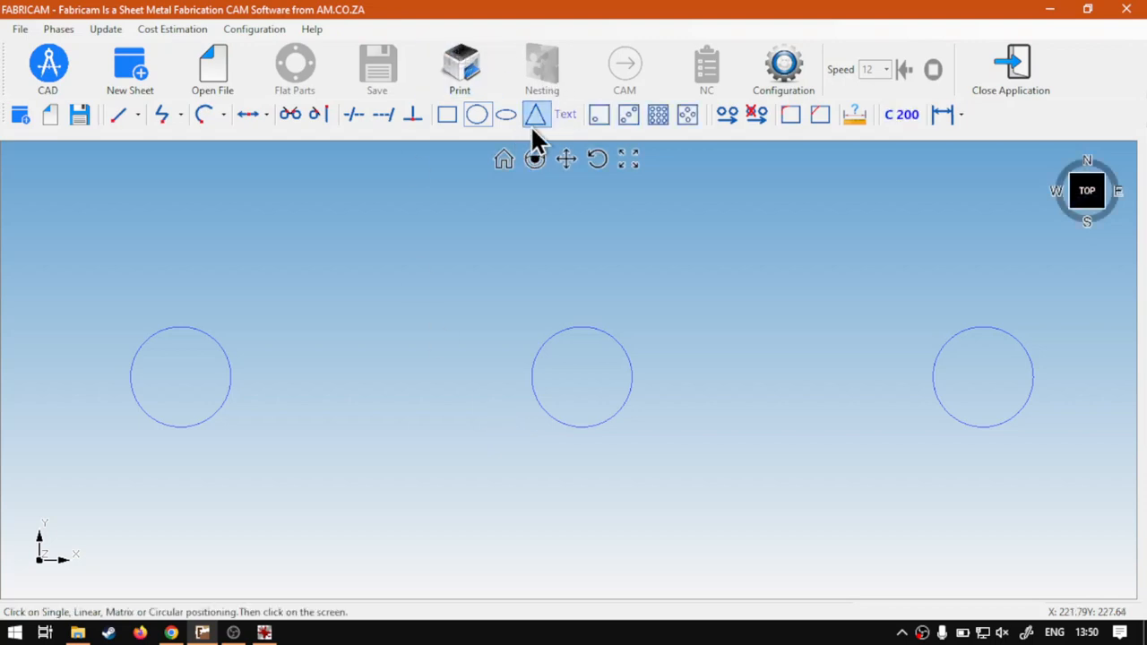
Start a linear placement for the 200 mm circle and set its X start position to 200 mm.
left_click(628, 114)
left_click(593, 217)
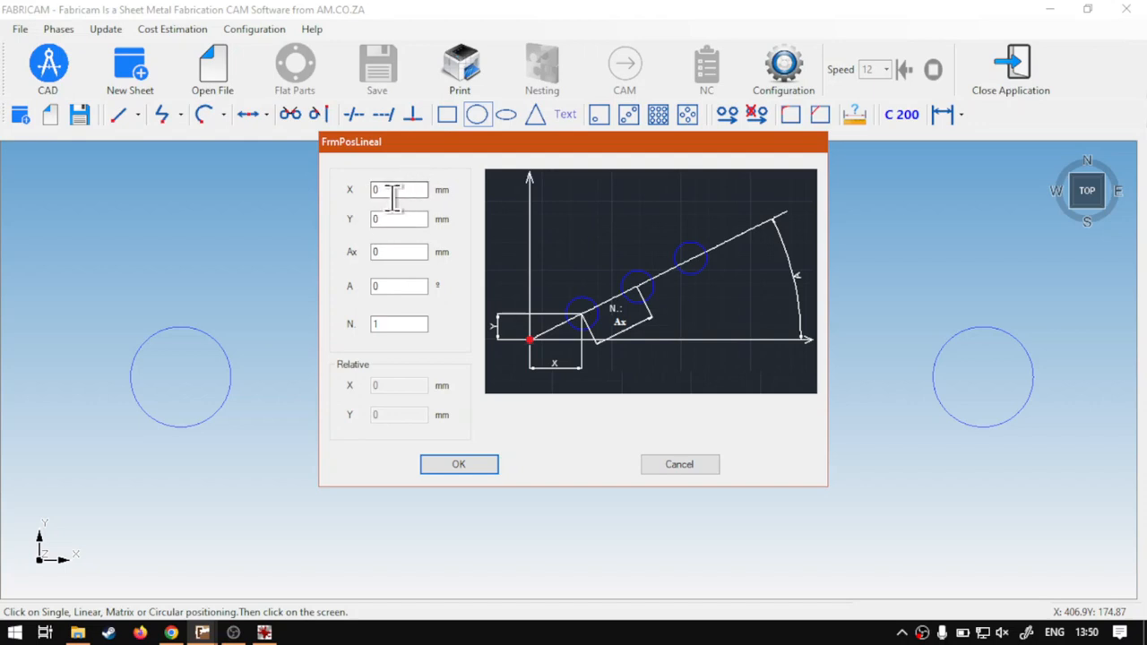
left_click_drag(484, 144, 492, 499)
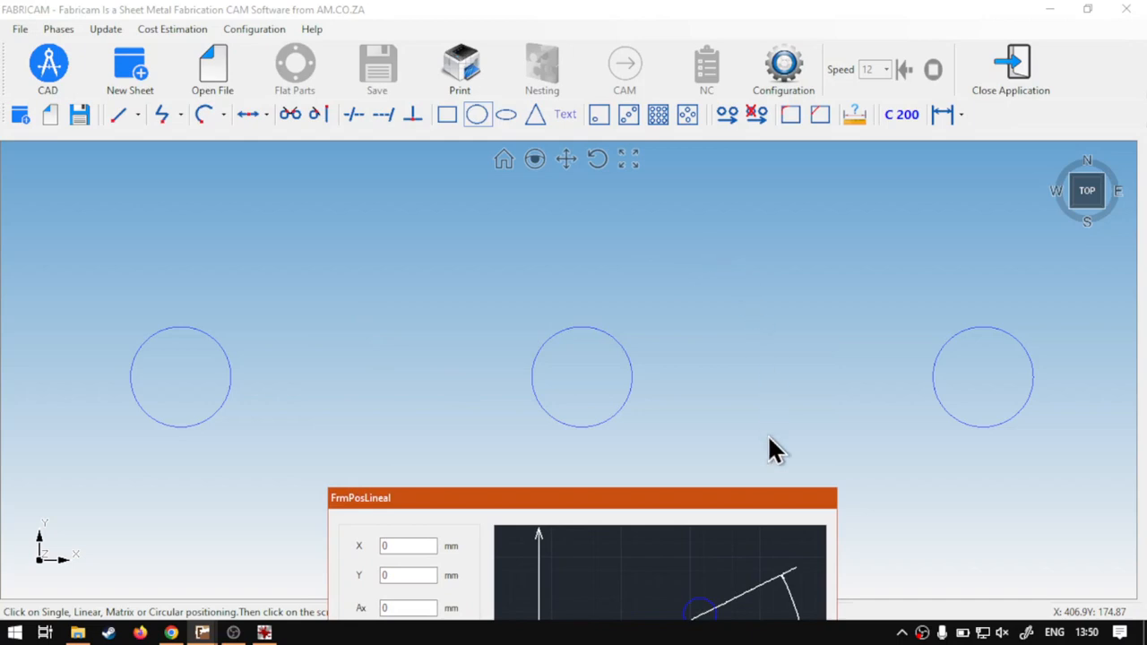
left_click_drag(652, 499, 754, 428)
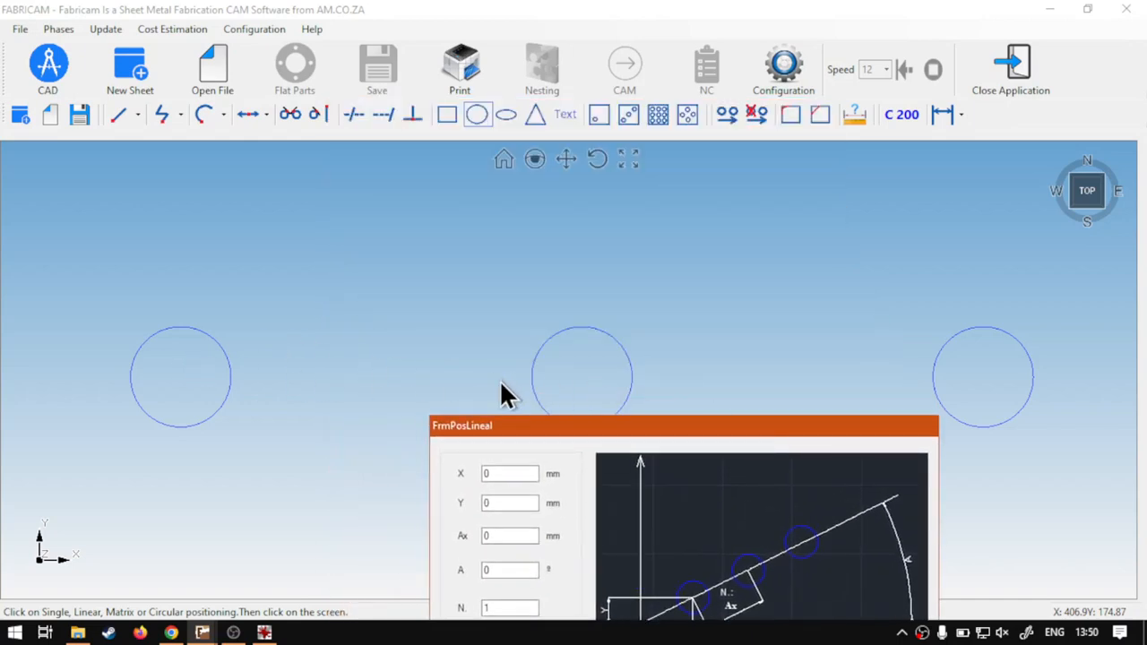
left_click_drag(591, 428, 475, 186)
double_click(372, 232)
type("200")
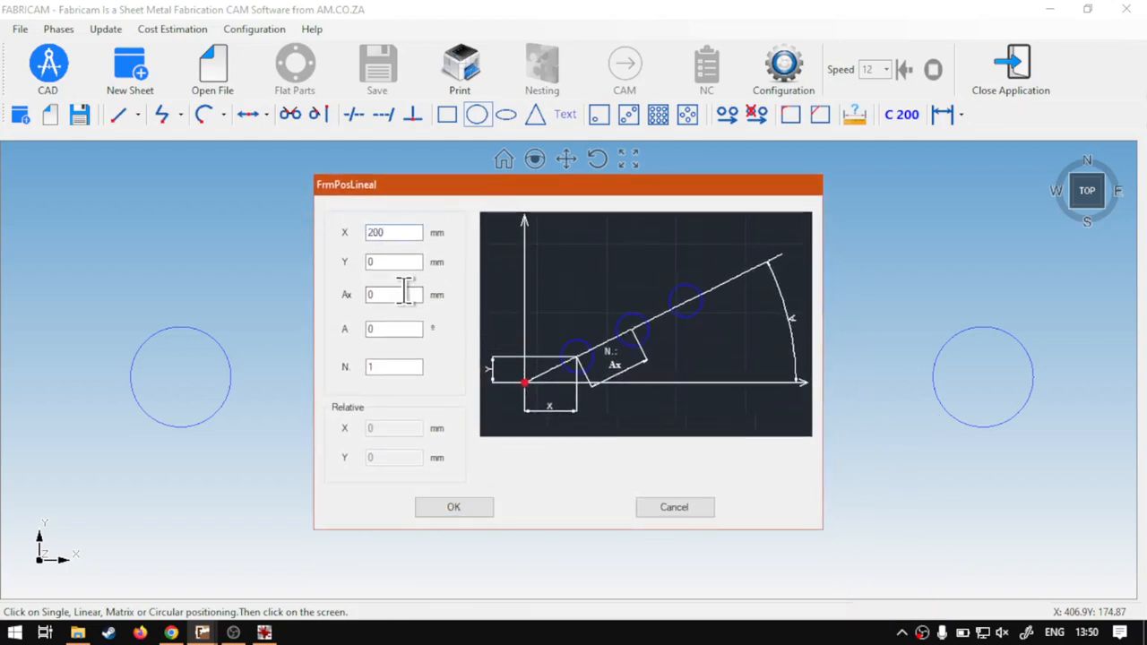
Set the linear spacing (Ax) to 400 mm and the quantity to 2, and place the 200 mm circles between the smaller ones.
double_click(372, 295)
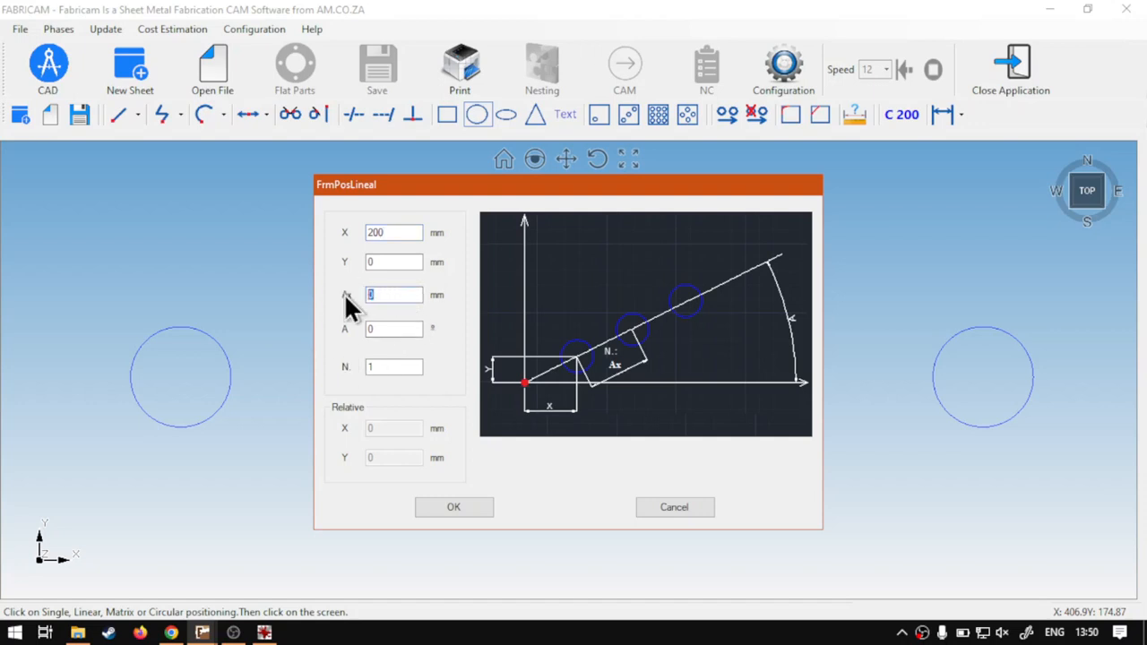
type("400")
left_click_drag(512, 190, 493, 506)
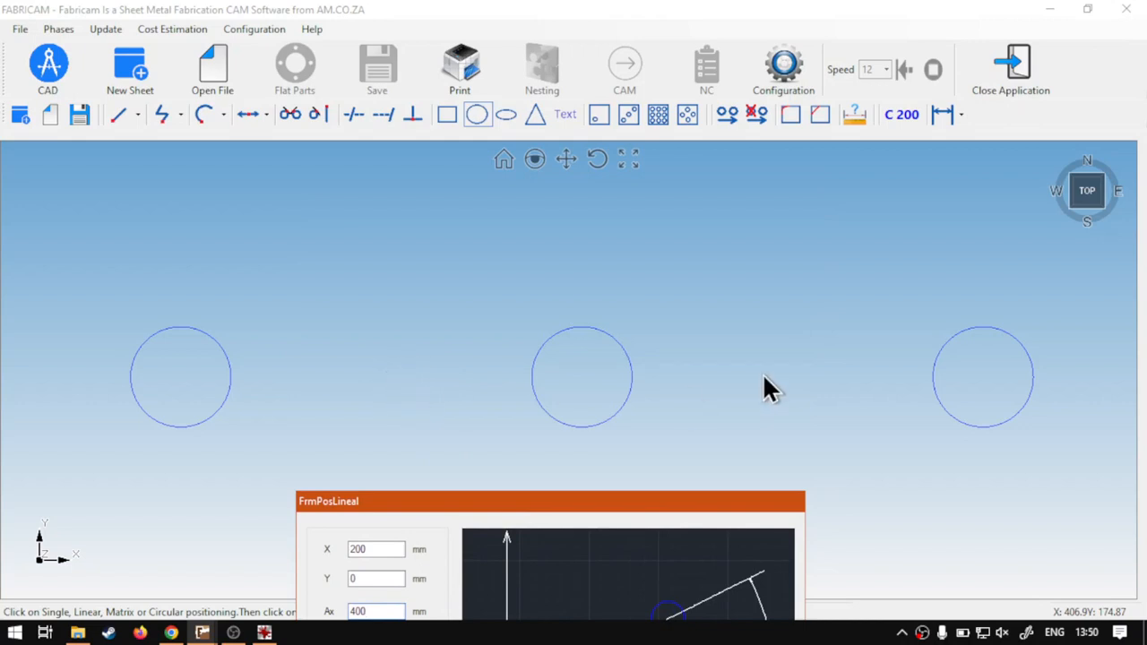
left_click_drag(698, 507, 716, 188)
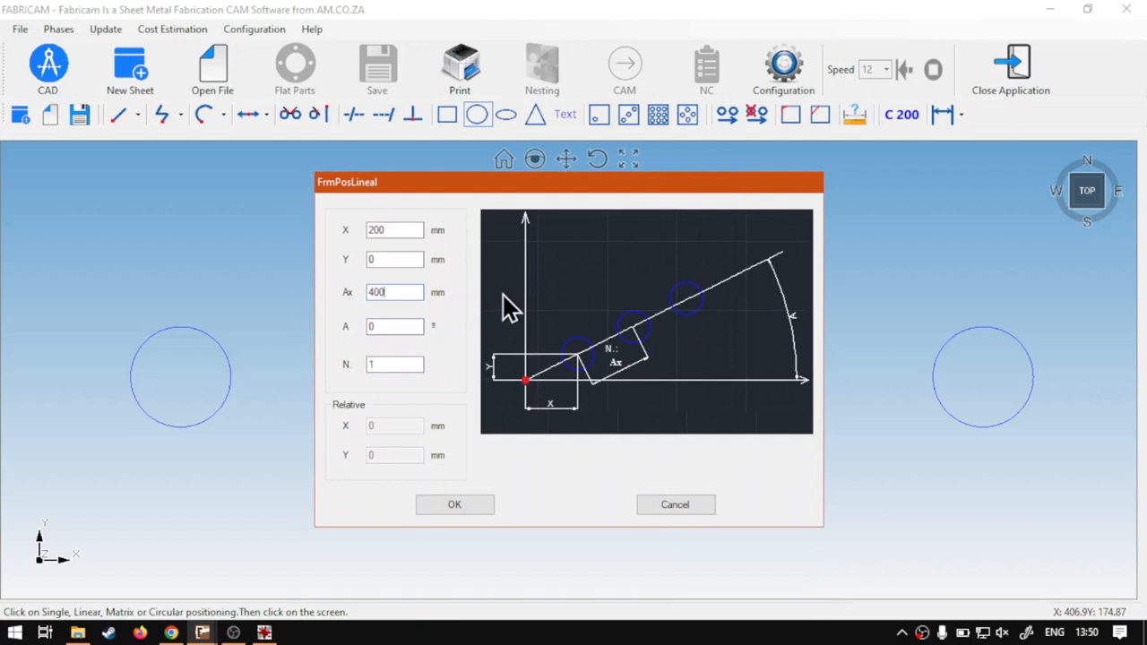
left_click(392, 364)
type("2")
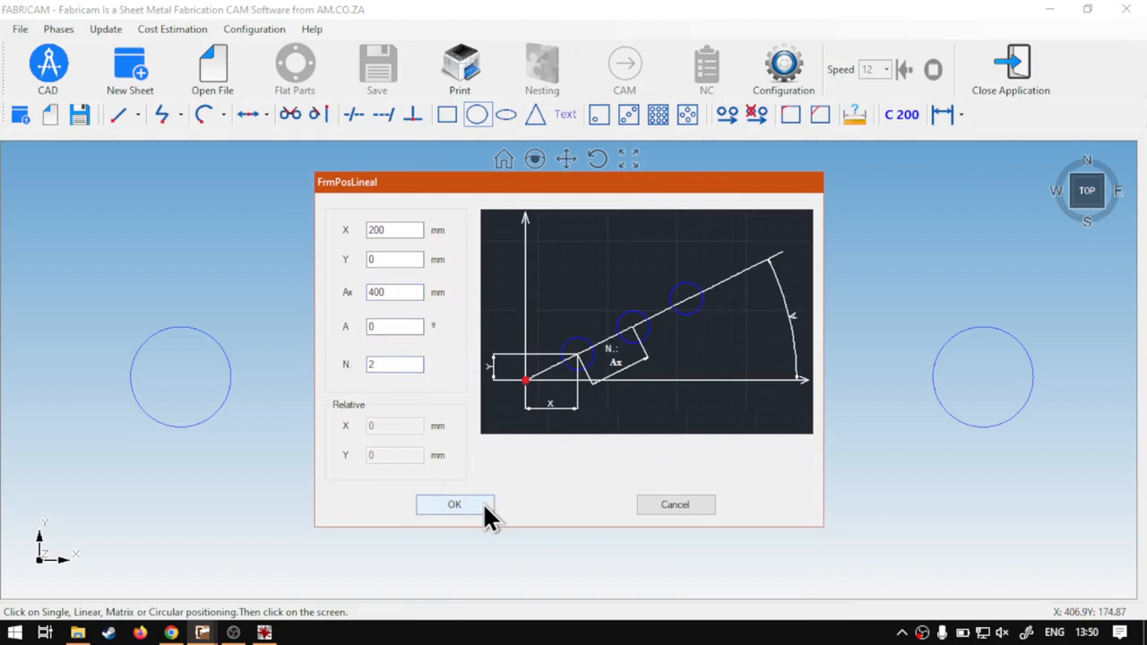
left_click(480, 502)
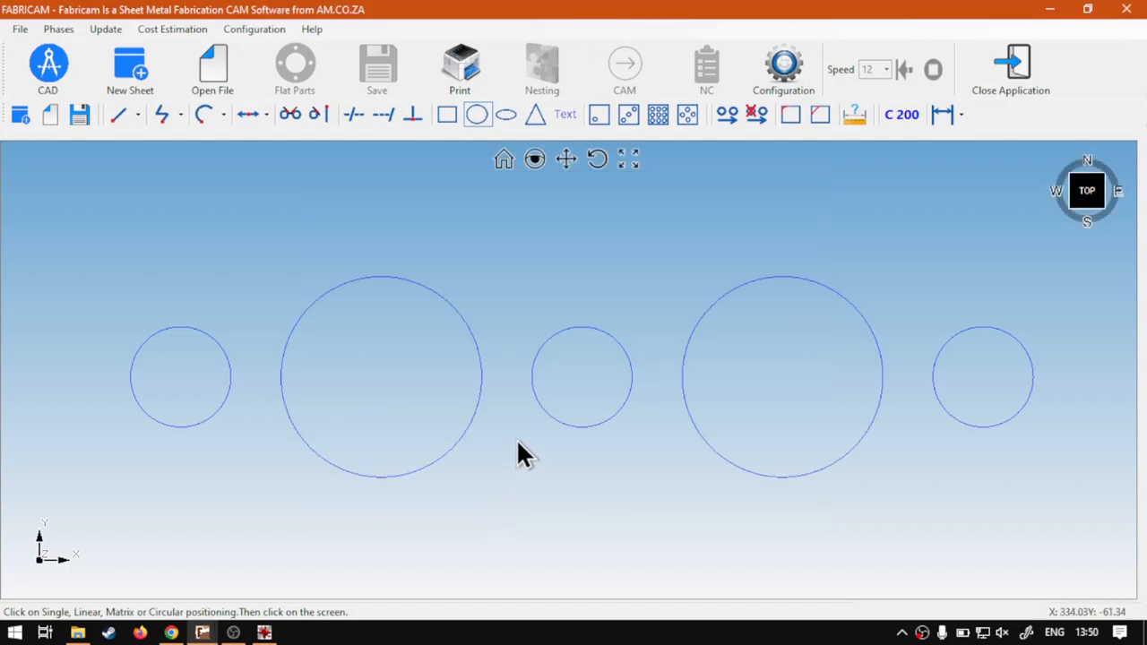
middle_click_drag(523, 431, 473, 421)
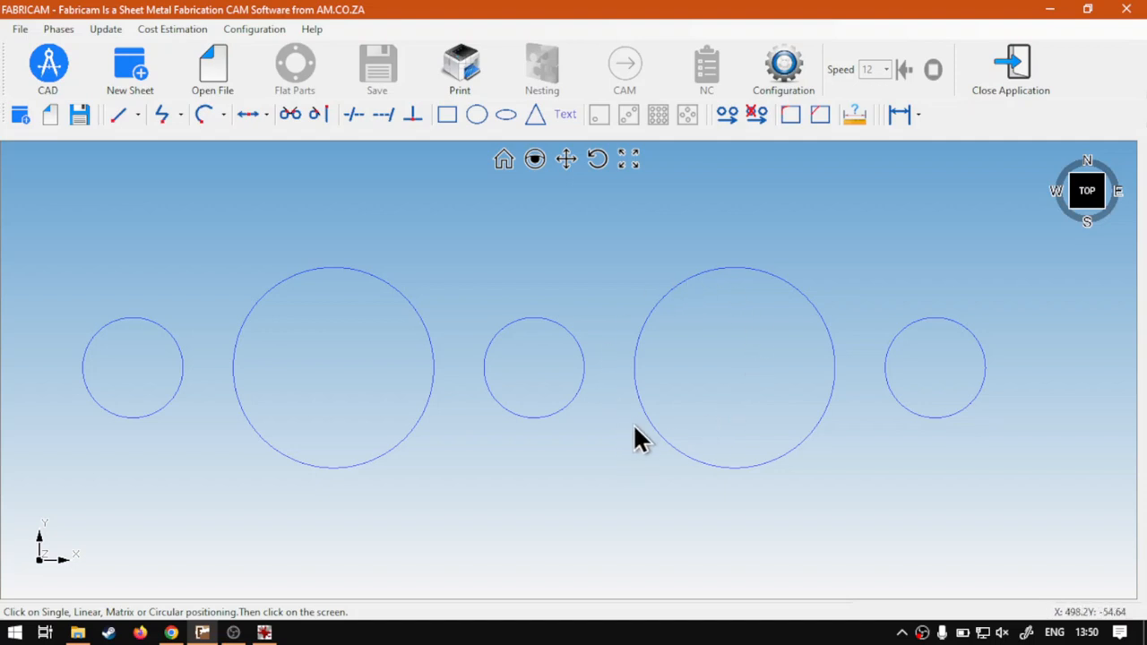
middle_click_drag(635, 427, 646, 440)
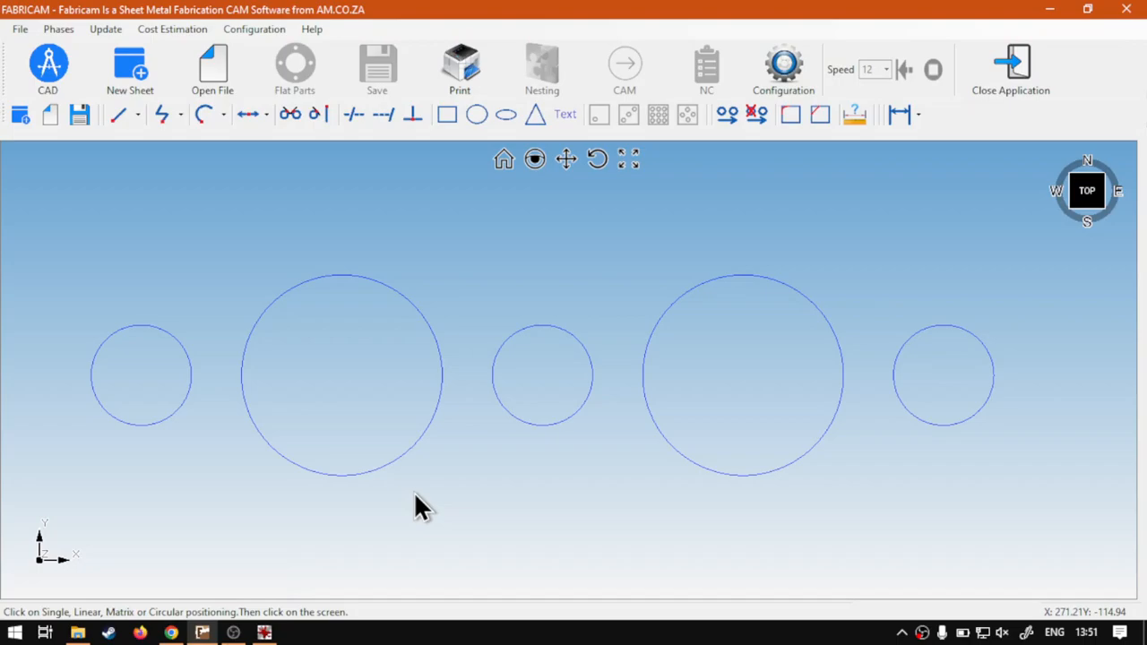
Switch to Chrome and look through the training videos on the softwaretraining.co.za home page.
left_click(171, 633)
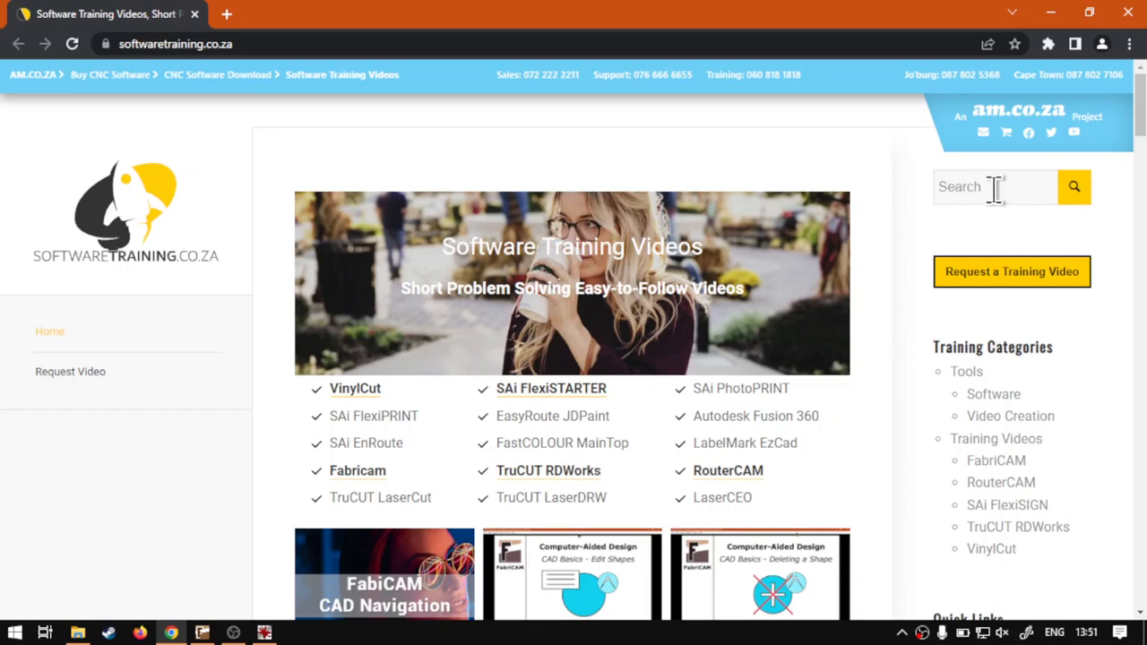
scroll(704, 473, "down", 10)
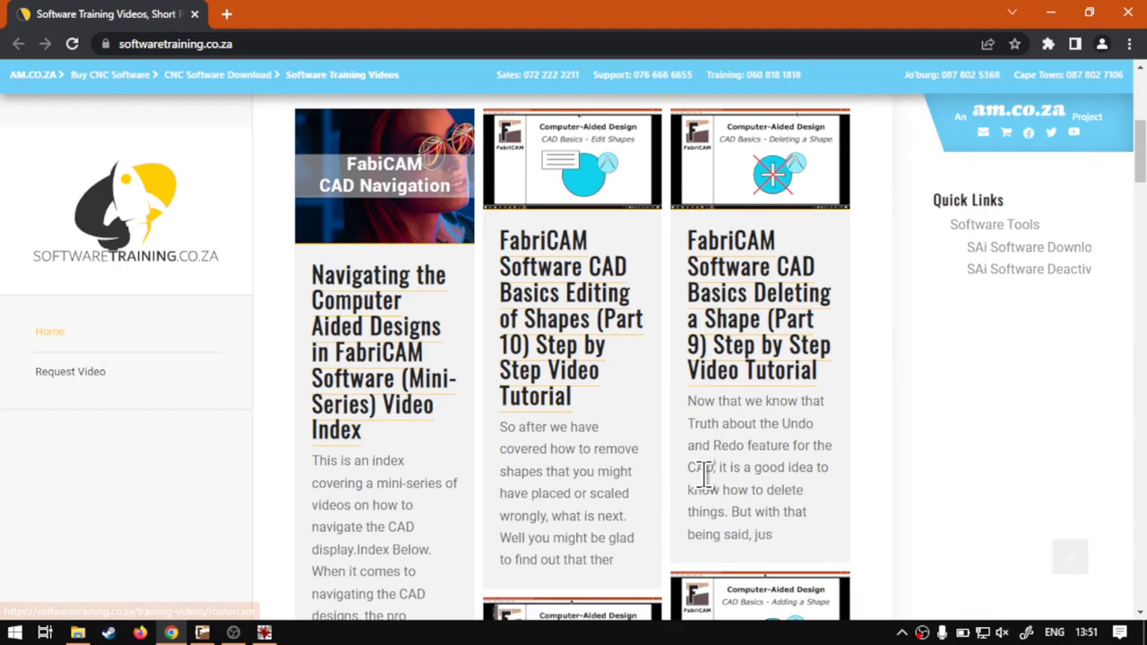
scroll(704, 469, "up", 10)
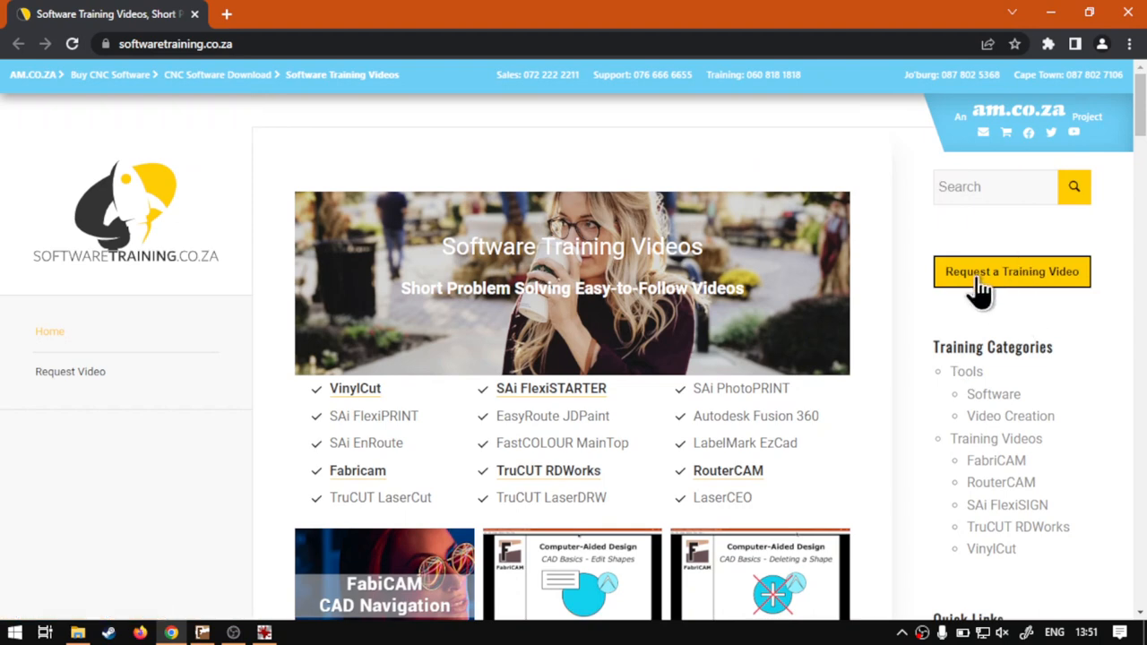